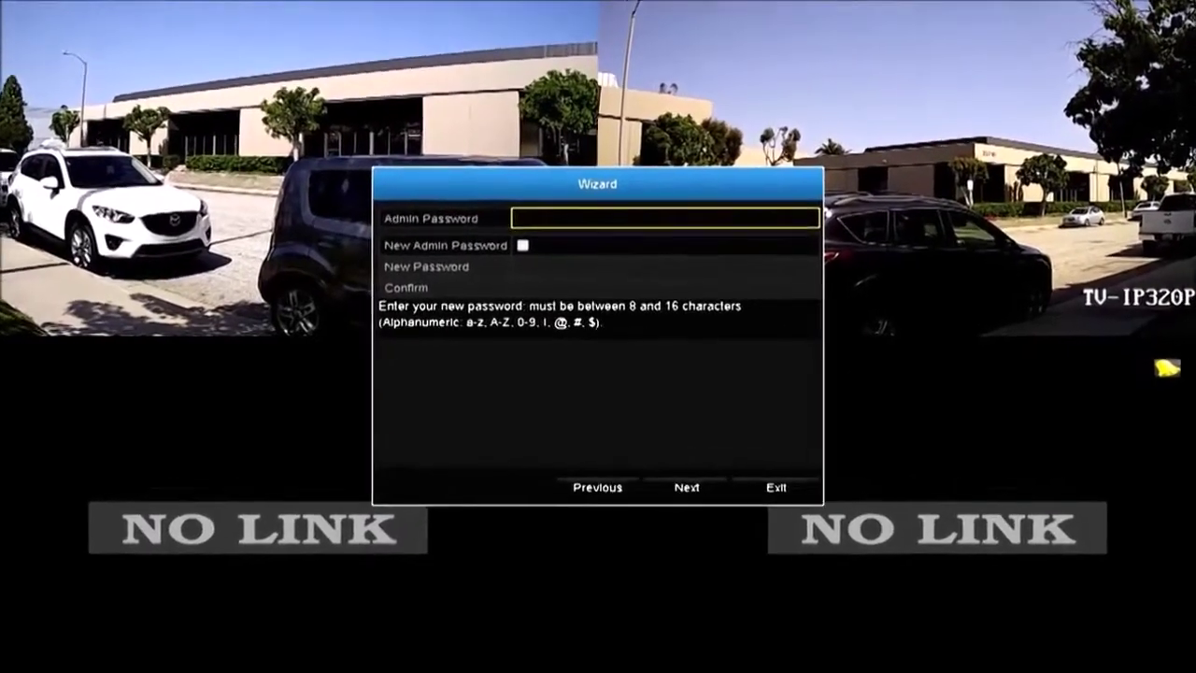
# Enter the current admin password and enable the New Admin Password option.
pyautogui.click(528, 210)
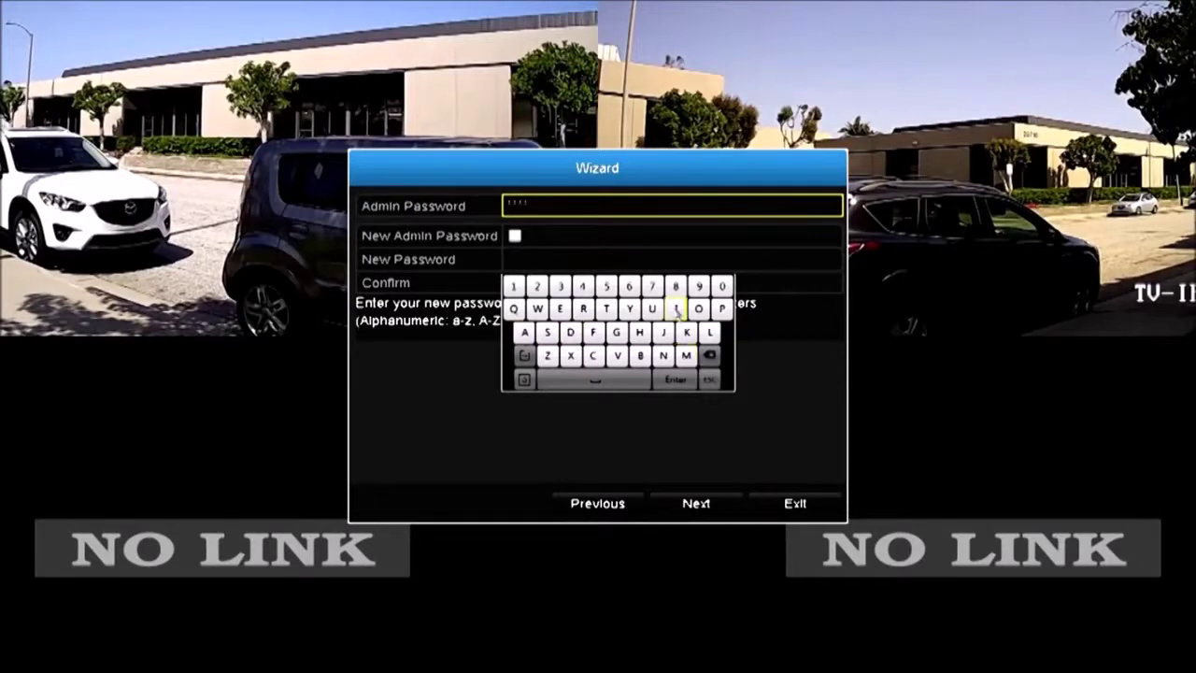
pyautogui.click(674, 379)
pyautogui.click(515, 236)
# Type the new admin password into New Password using the on-screen keyboard.
pyautogui.click(519, 260)
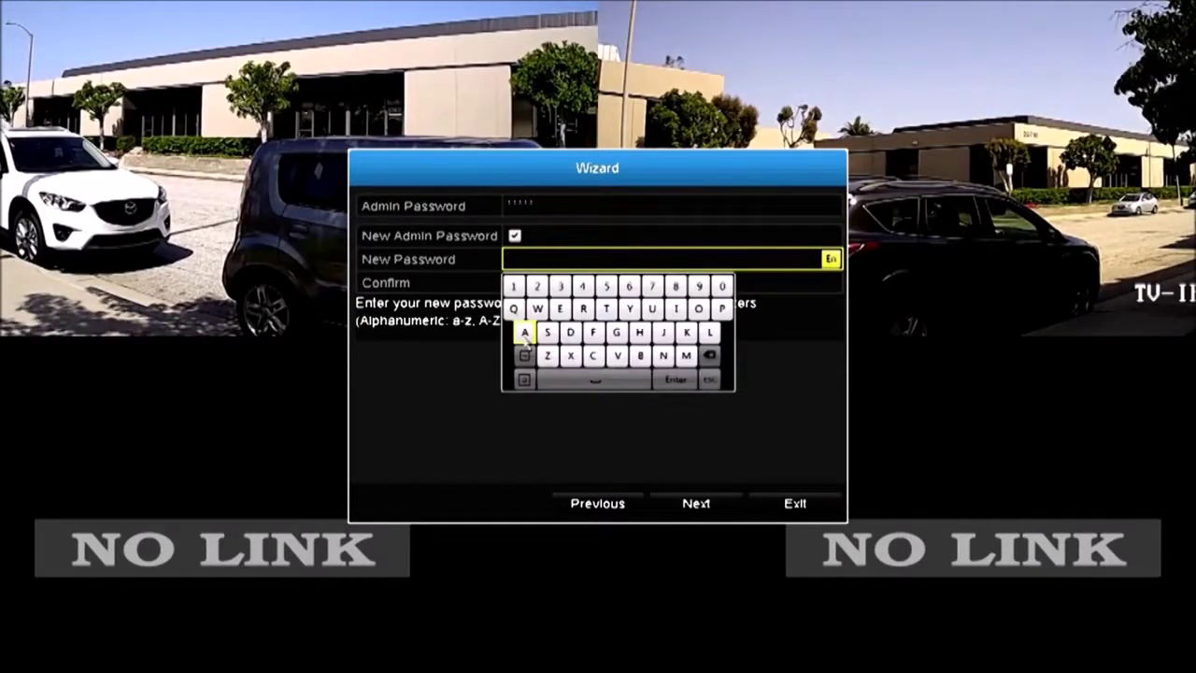
pyautogui.click(538, 287)
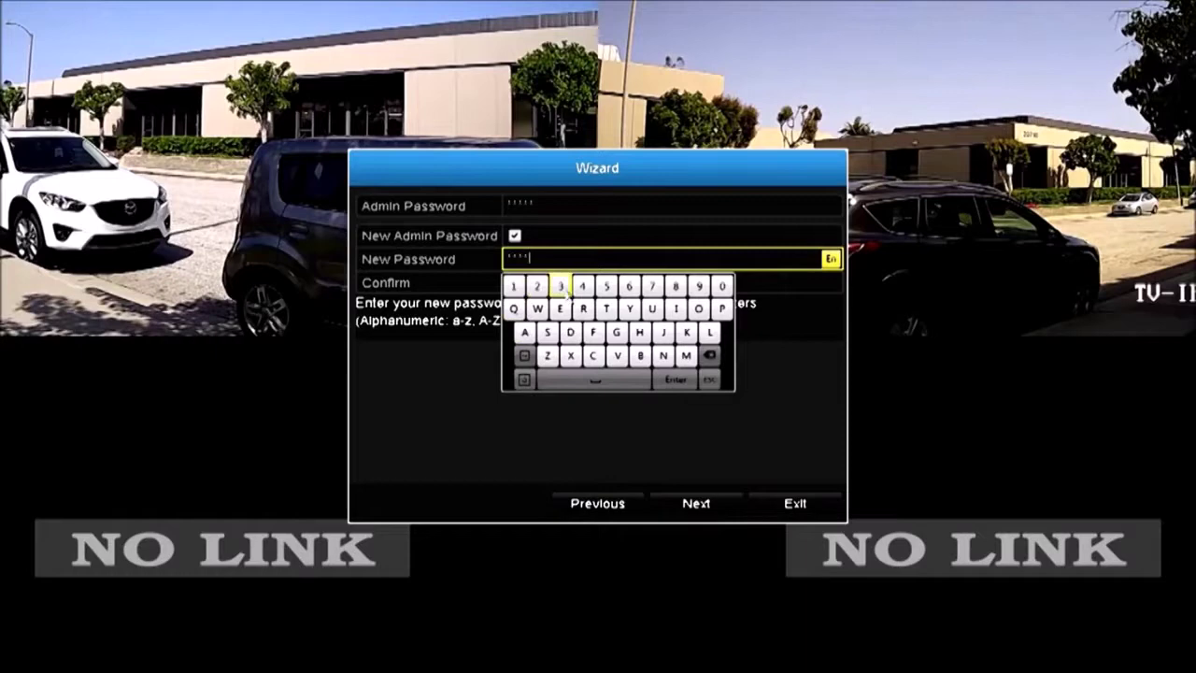
pyautogui.click(582, 287)
pyautogui.click(606, 290)
pyautogui.click(675, 287)
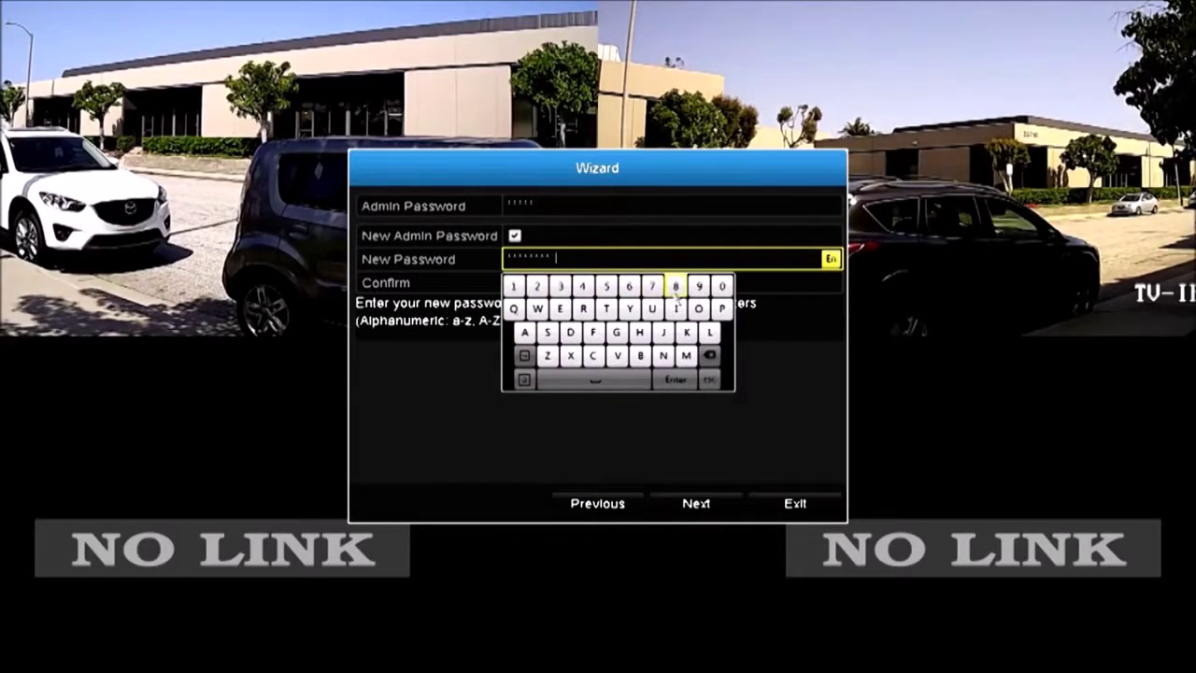
# Re-enter the same new password in the Confirm field.
pyautogui.click(674, 380)
pyautogui.click(520, 282)
pyautogui.click(512, 310)
pyautogui.click(560, 310)
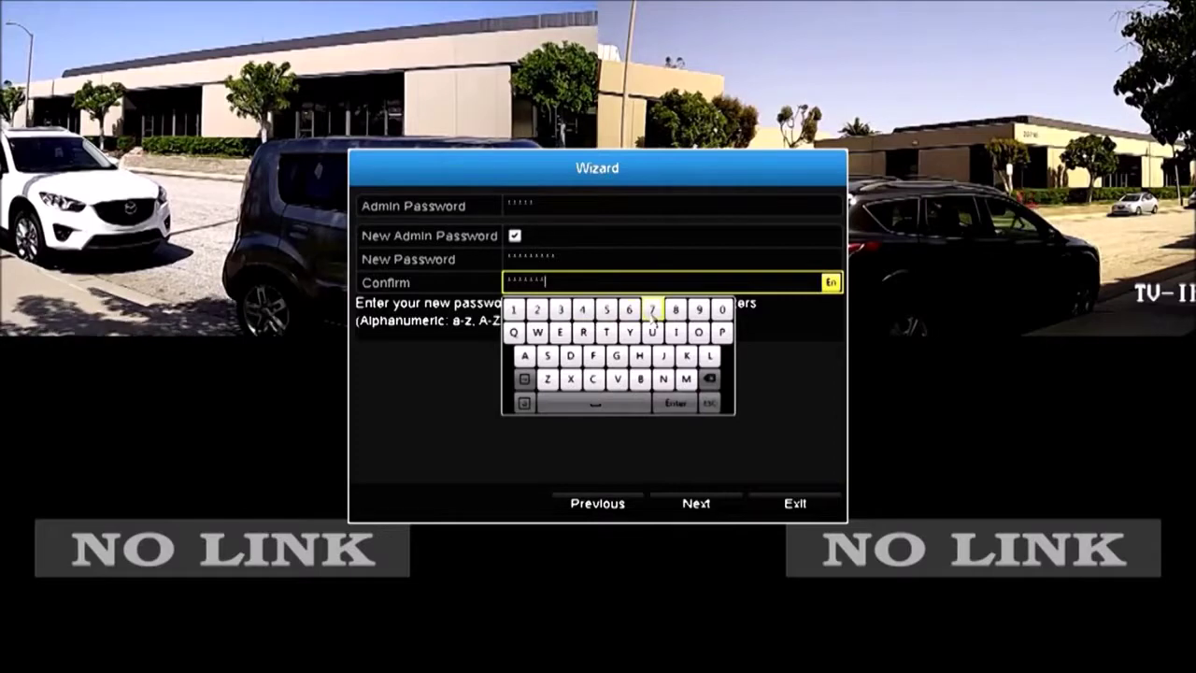
pyautogui.click(675, 397)
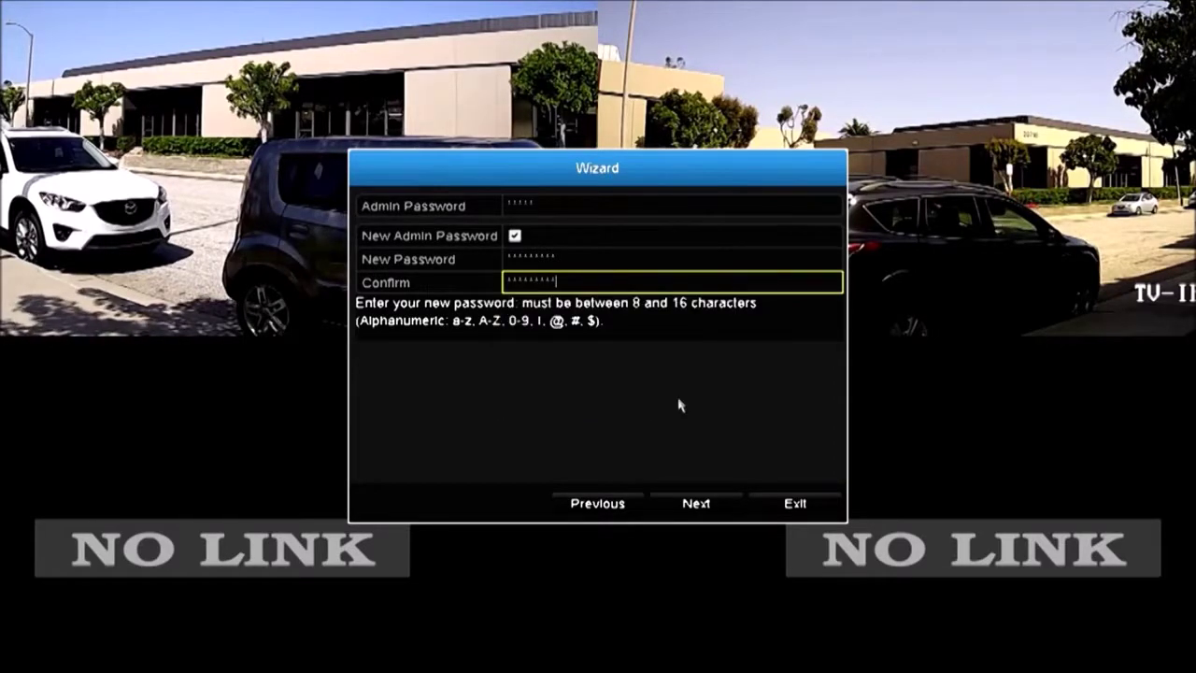
# Advance the setup wizard to the time and date step.
pyautogui.click(697, 504)
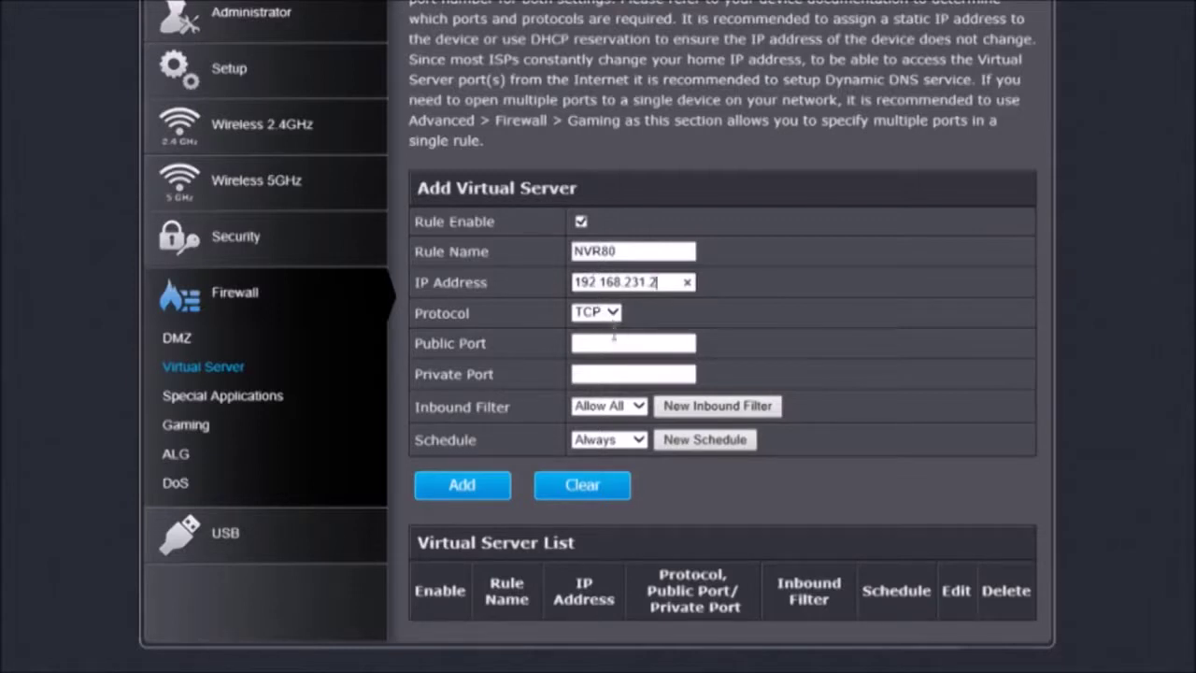
# Set public and private port 80 and add the NVR80 rule to the Virtual Server List.
pyautogui.click(608, 344)
pyautogui.click(605, 376)
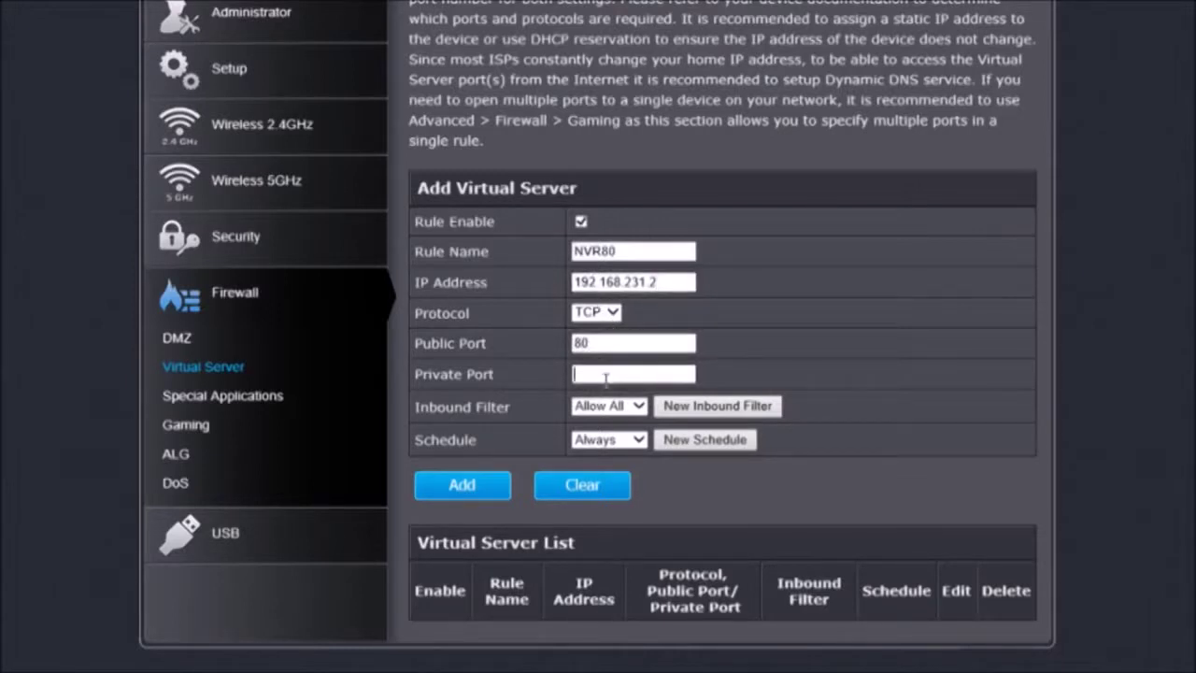
pyautogui.write('80')
pyautogui.click(461, 486)
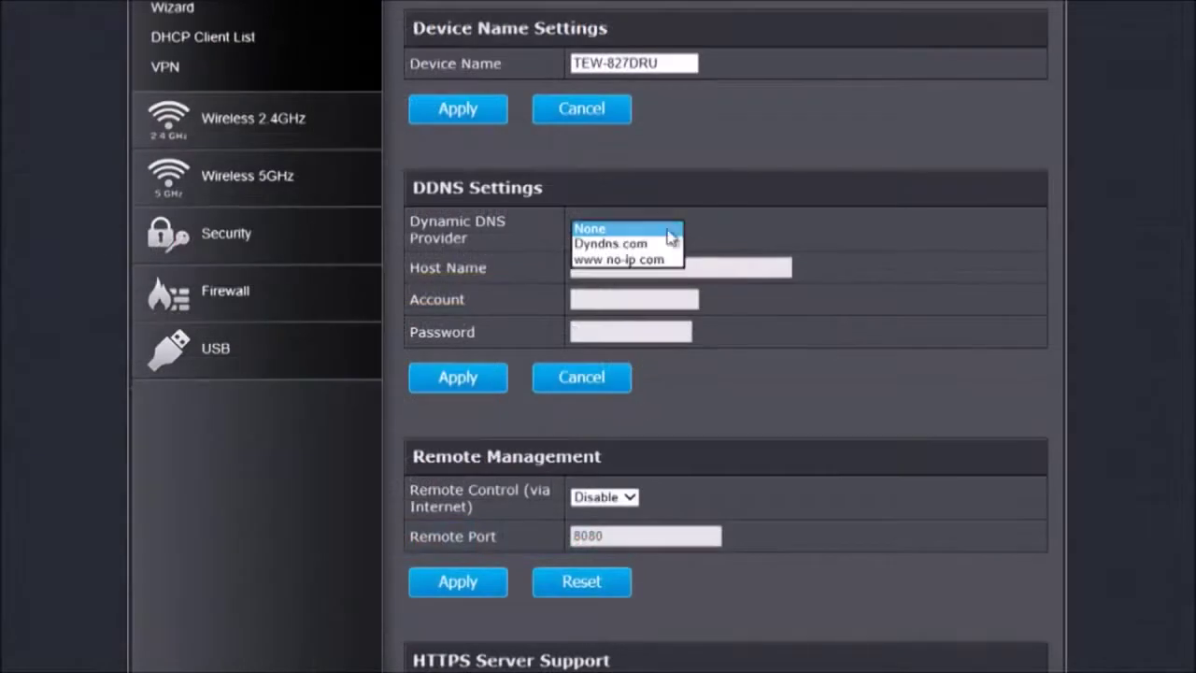
# Choose Dyndns.com as provider, enter host name myNVR.trendnet.com and the DDNS account name.
pyautogui.click(621, 242)
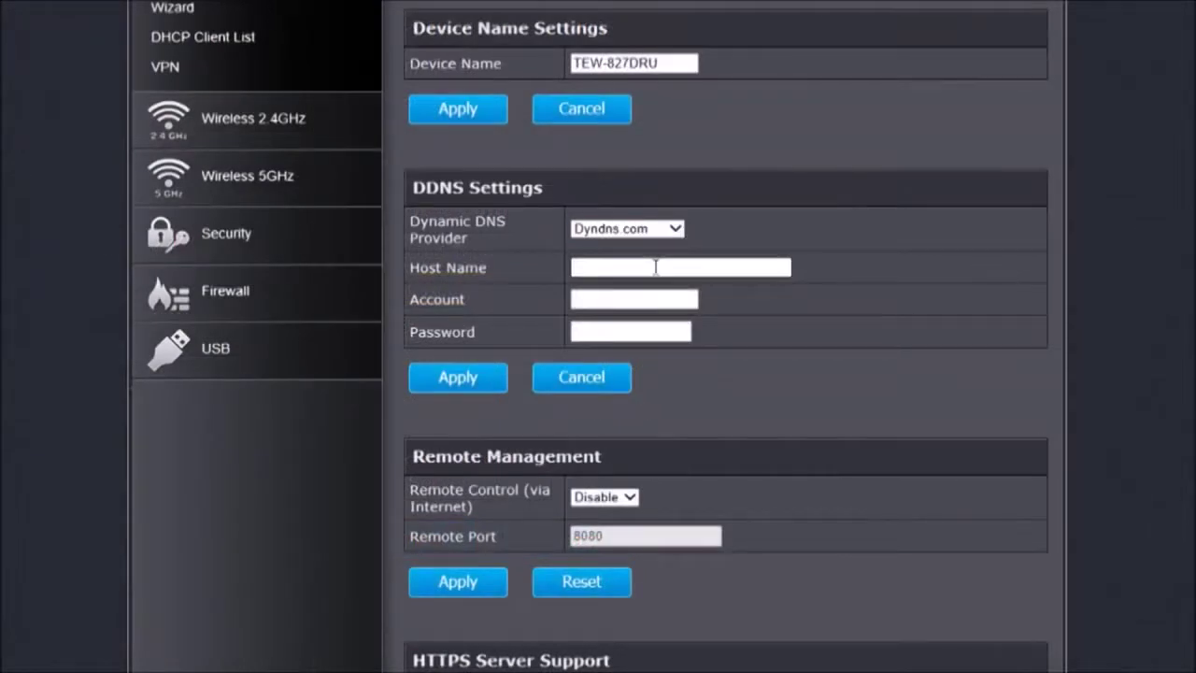
pyautogui.write('dnet.c')
pyautogui.click(644, 298)
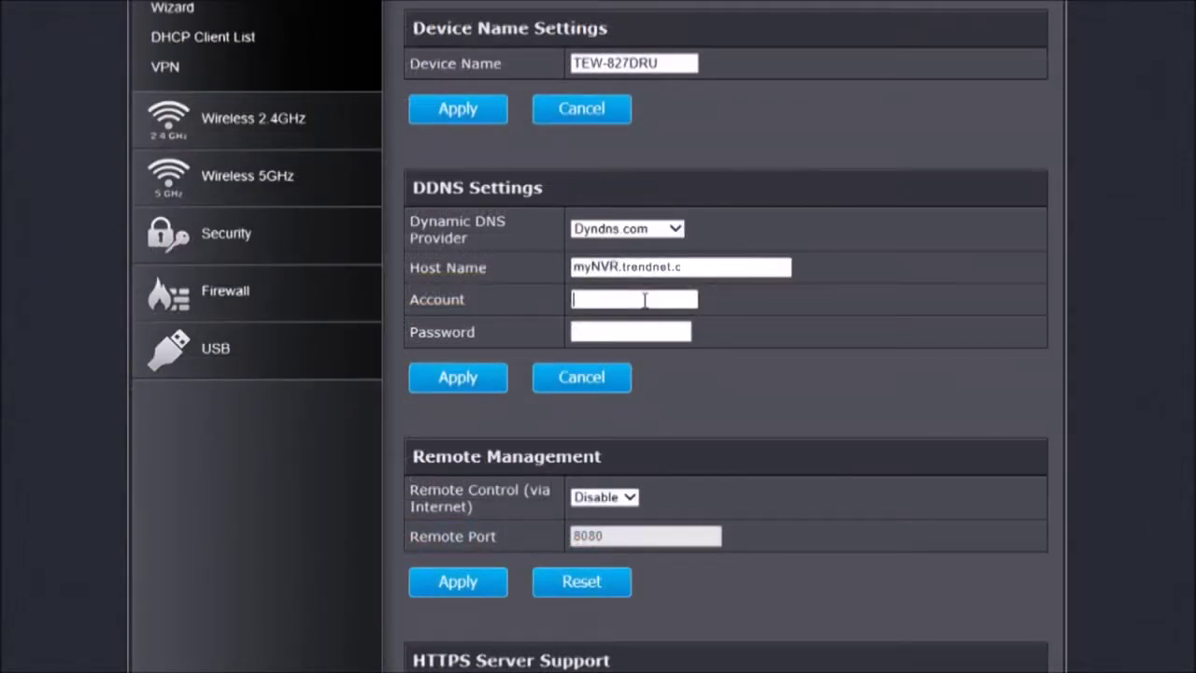
pyautogui.write('mynvruser1')
pyautogui.click(636, 328)
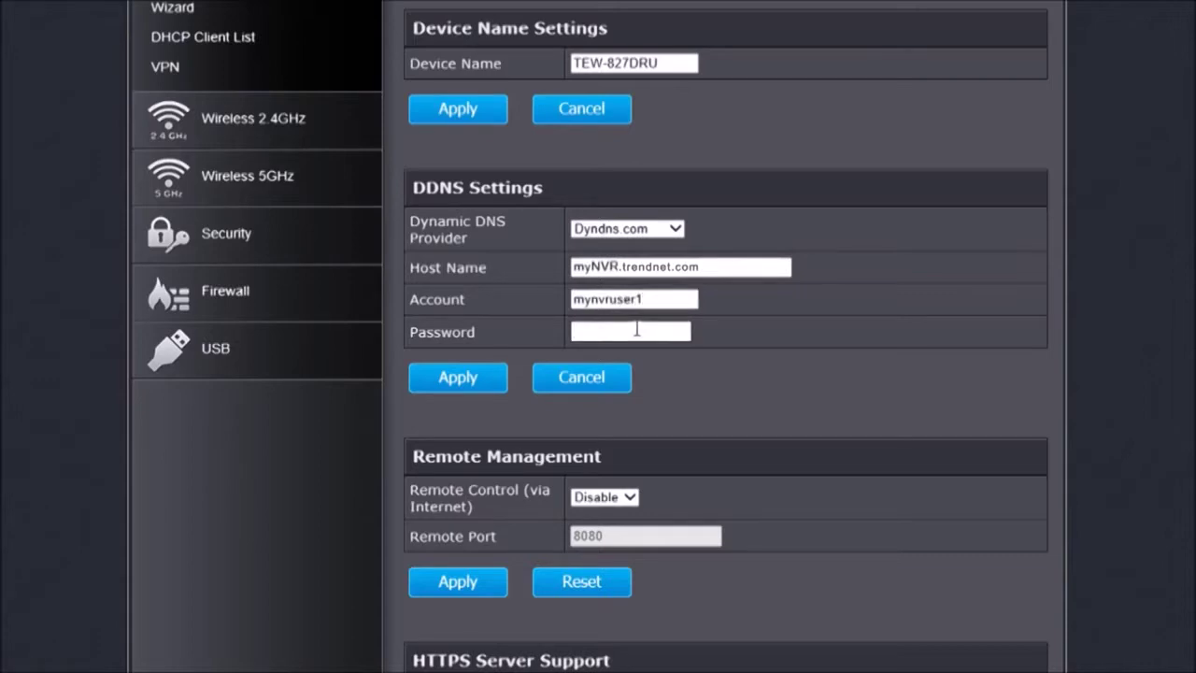